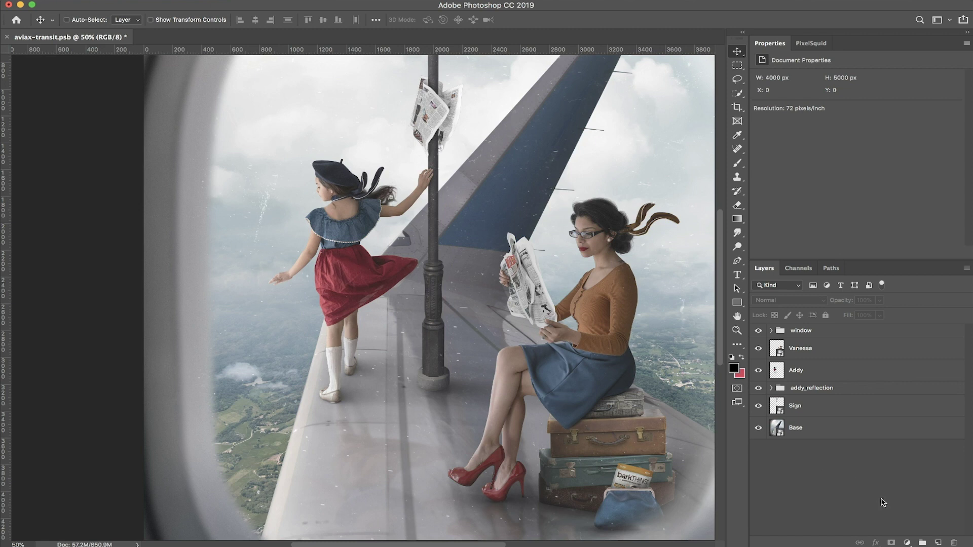
Step: Open the Create New Fill or Adjustment Layer menu at the bottom of the Layers panel
{"action": "left_click", "coordinate": [907, 543]}
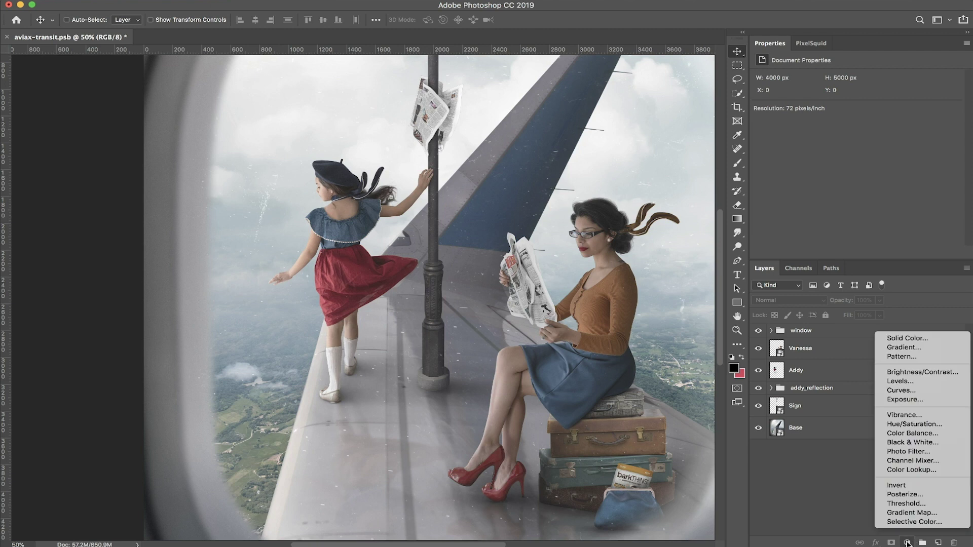
Step: Add a Hue/Saturation adjustment layer, move it directly above Addy, and clip it to Addy
{"action": "left_click", "coordinate": [908, 428]}
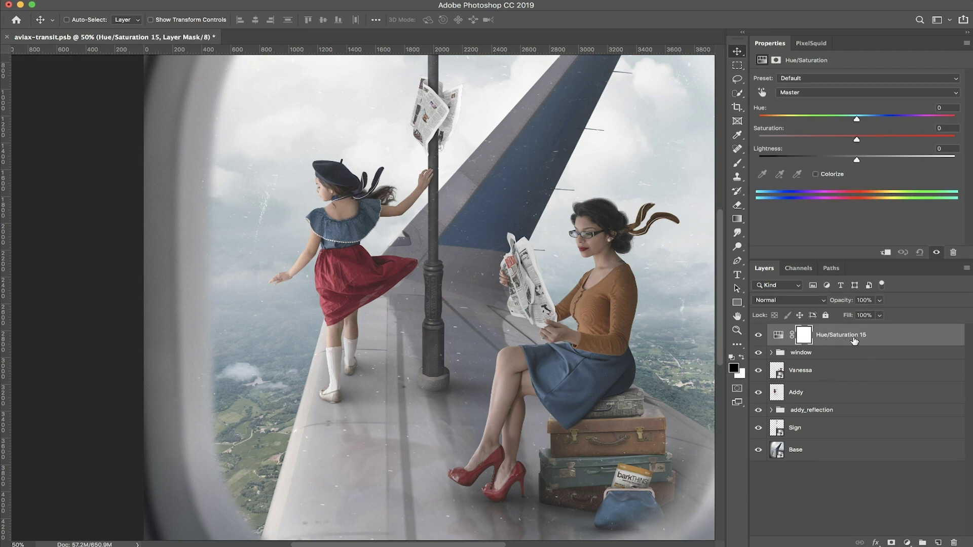
{"action": "left_click_drag", "start_coordinate": [854, 340], "coordinate": [850, 380]}
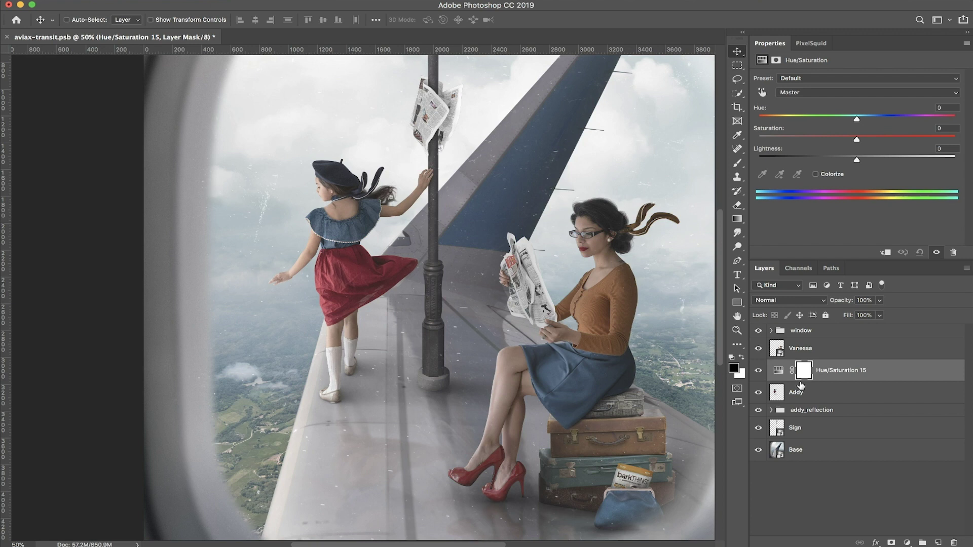
{"action": "left_click_drag", "start_coordinate": [800, 385], "coordinate": [804, 379]}
{"action": "left_click", "coordinate": [804, 380], "text": "alt"}
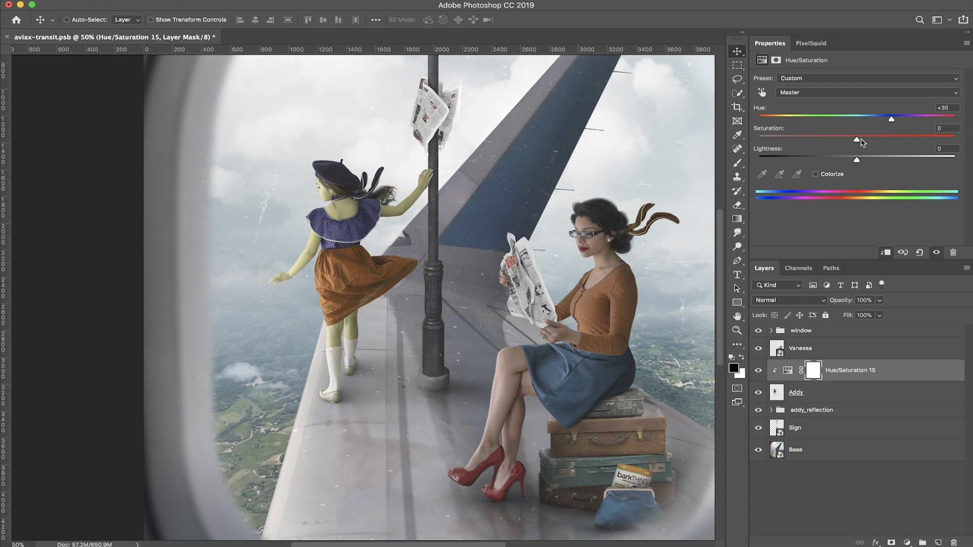
Step: Set the Hue/Saturation saturation to -10, then hide the layer to compare with the original
{"action": "mouse_move", "coordinate": [861, 142]}
{"action": "left_mouse_down"}
{"action": "mouse_move", "coordinate": [913, 144]}
{"action": "mouse_move", "coordinate": [823, 143]}
{"action": "mouse_move", "coordinate": [851, 143]}
{"action": "left_mouse_up"}
{"action": "left_click_drag", "start_coordinate": [848, 144], "coordinate": [846, 145]}
{"action": "left_click", "coordinate": [758, 373]}
{"action": "left_click", "coordinate": [760, 374]}
{"action": "left_click", "coordinate": [759, 373]}
{"action": "left_click", "coordinate": [759, 373]}
{"action": "left_click_drag", "start_coordinate": [857, 163], "coordinate": [872, 164]}
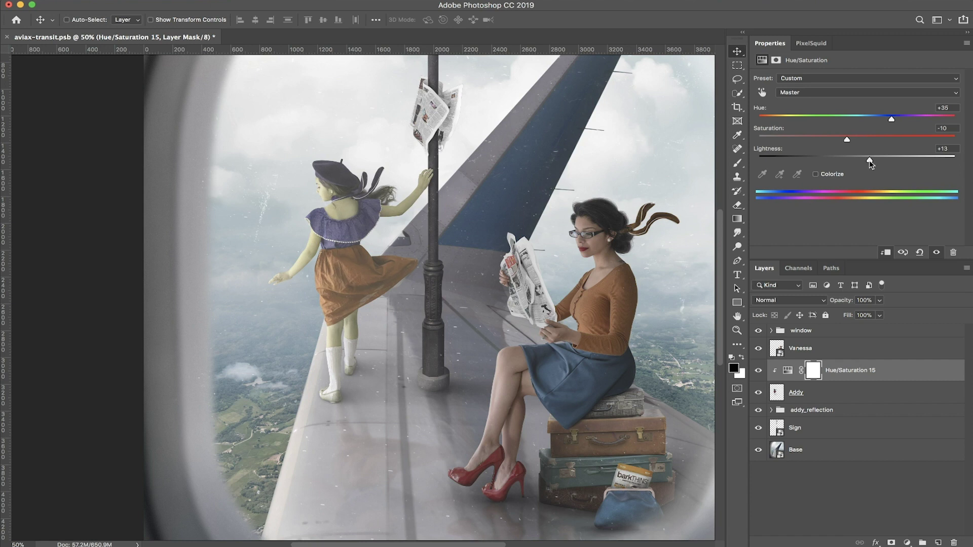
{"action": "mouse_move", "coordinate": [864, 161]}
{"action": "left_mouse_down"}
{"action": "mouse_move", "coordinate": [832, 164]}
{"action": "mouse_move", "coordinate": [857, 160]}
{"action": "left_mouse_up"}
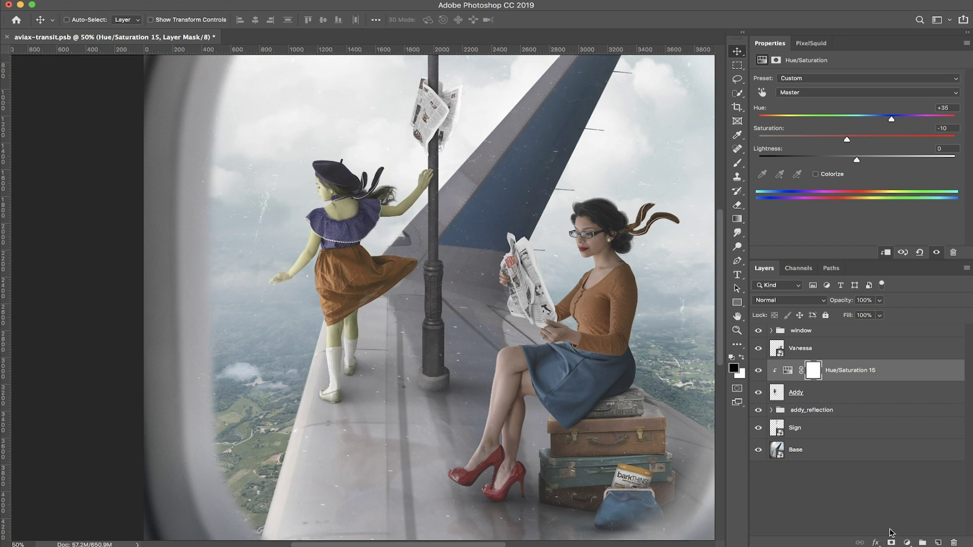
Step: Add a Brightness/Contrast adjustment layer clipped onto the girl's Hue/Saturation stack
{"action": "left_click", "coordinate": [907, 543]}
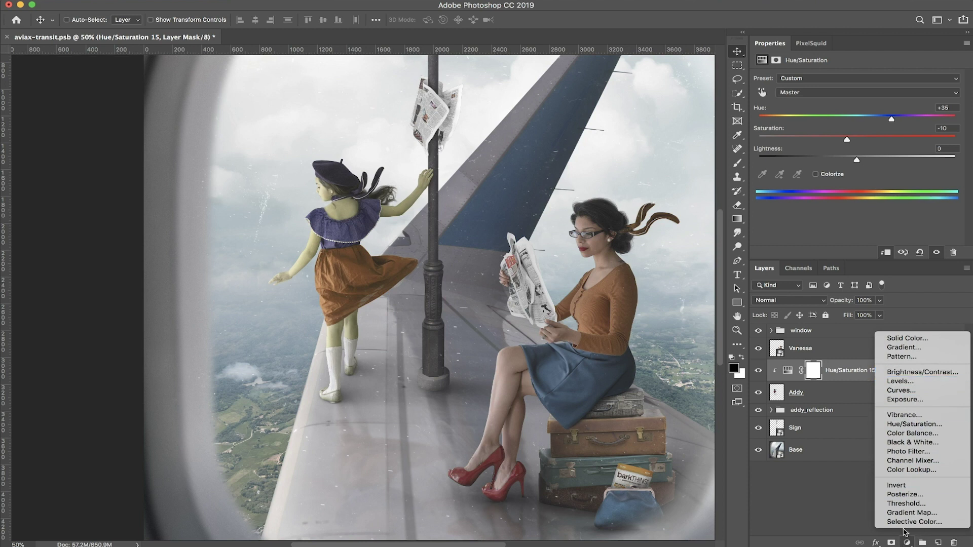
{"action": "left_click", "coordinate": [912, 373]}
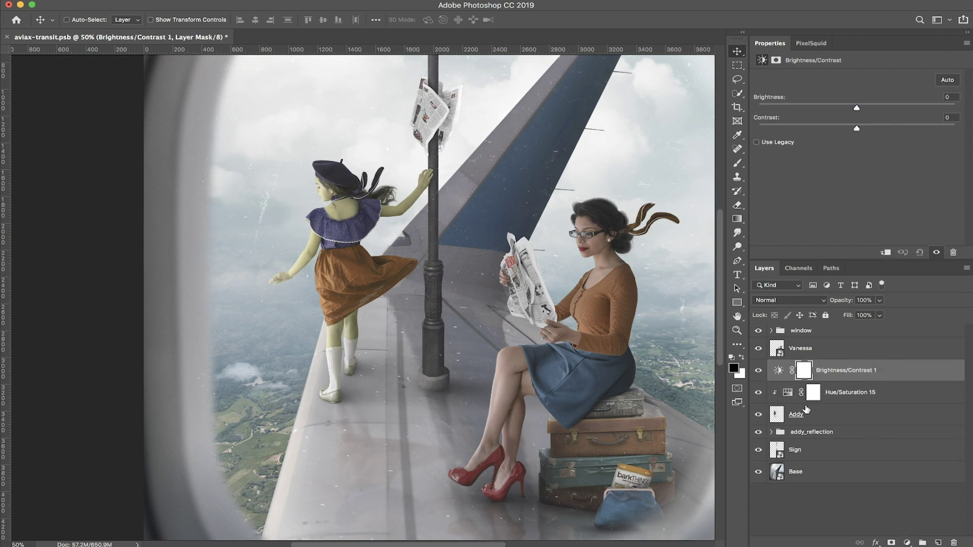
{"action": "left_click", "coordinate": [784, 380], "text": "alt"}
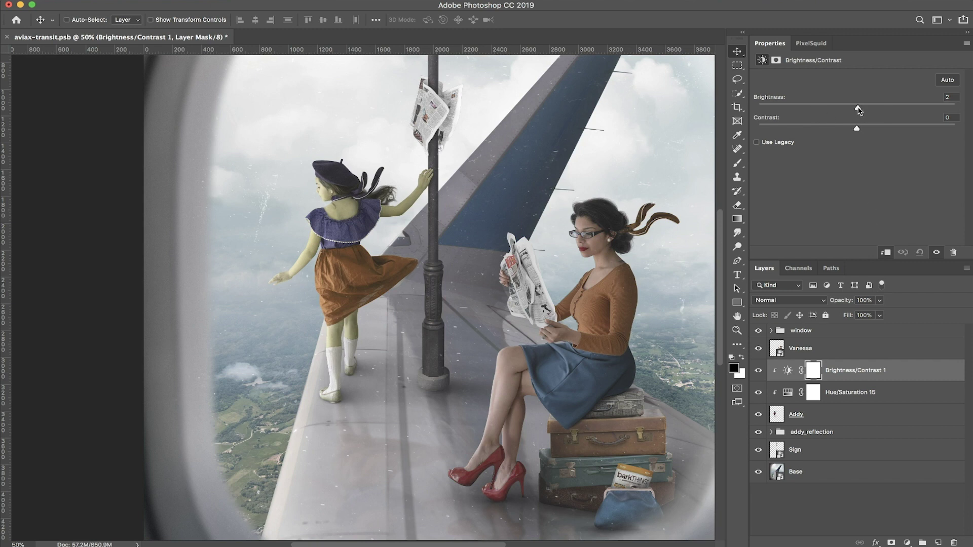
Step: Try Brightness values from about 50 down to -4, toggling the layer to compare
{"action": "mouse_move", "coordinate": [858, 110]}
{"action": "left_mouse_down"}
{"action": "mouse_move", "coordinate": [871, 110]}
{"action": "mouse_move", "coordinate": [841, 114]}
{"action": "mouse_move", "coordinate": [877, 109]}
{"action": "mouse_move", "coordinate": [851, 113]}
{"action": "mouse_move", "coordinate": [867, 114]}
{"action": "left_mouse_up"}
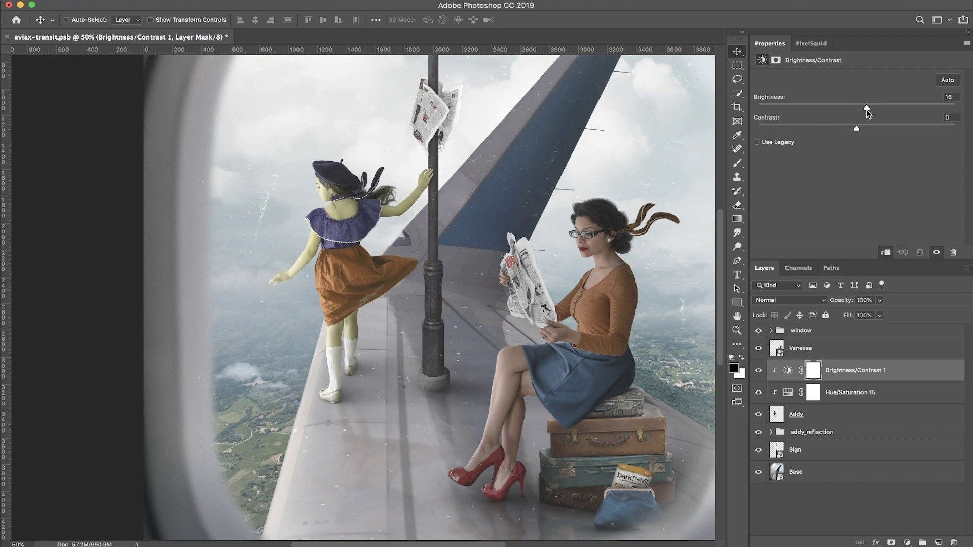
{"action": "left_click_drag", "start_coordinate": [868, 114], "coordinate": [891, 113]}
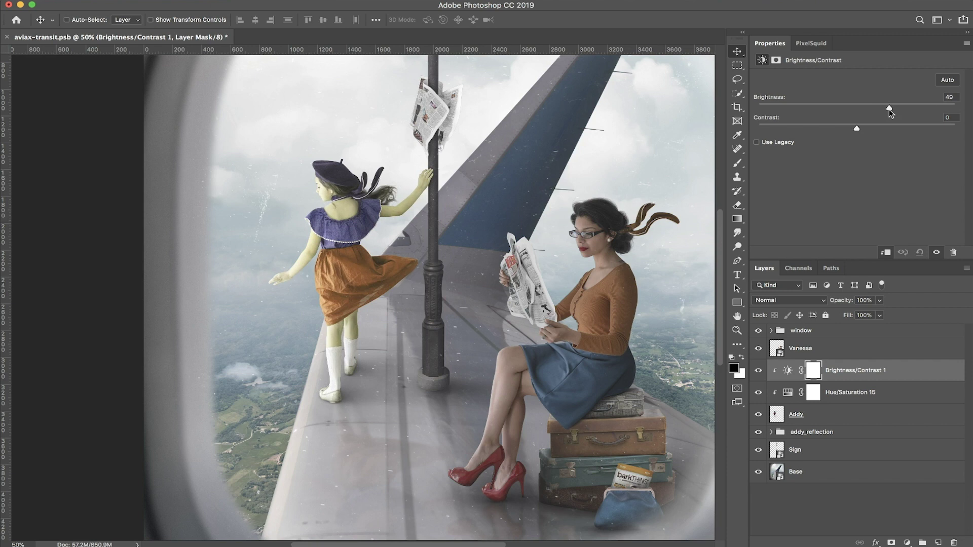
{"action": "left_click_drag", "start_coordinate": [889, 109], "coordinate": [883, 111]}
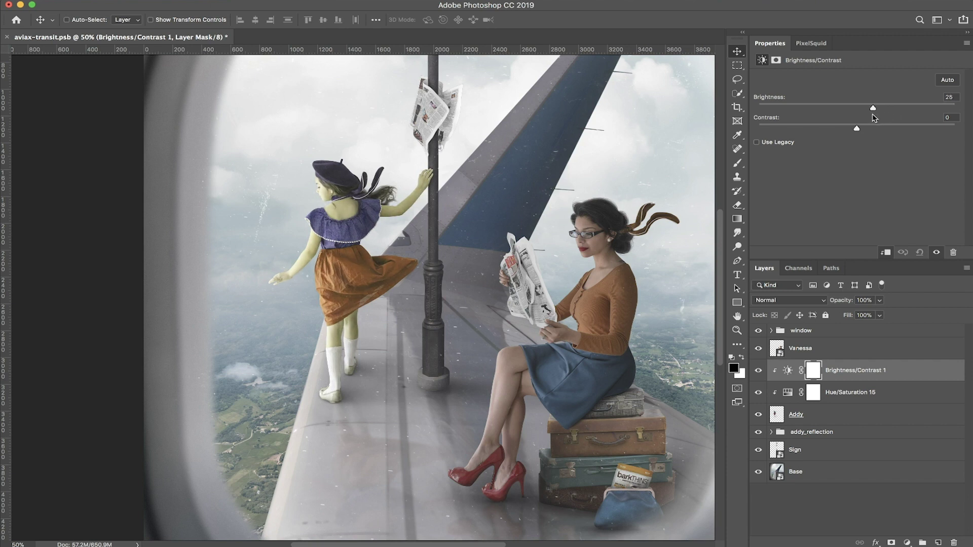
{"action": "left_click_drag", "start_coordinate": [872, 114], "coordinate": [855, 115]}
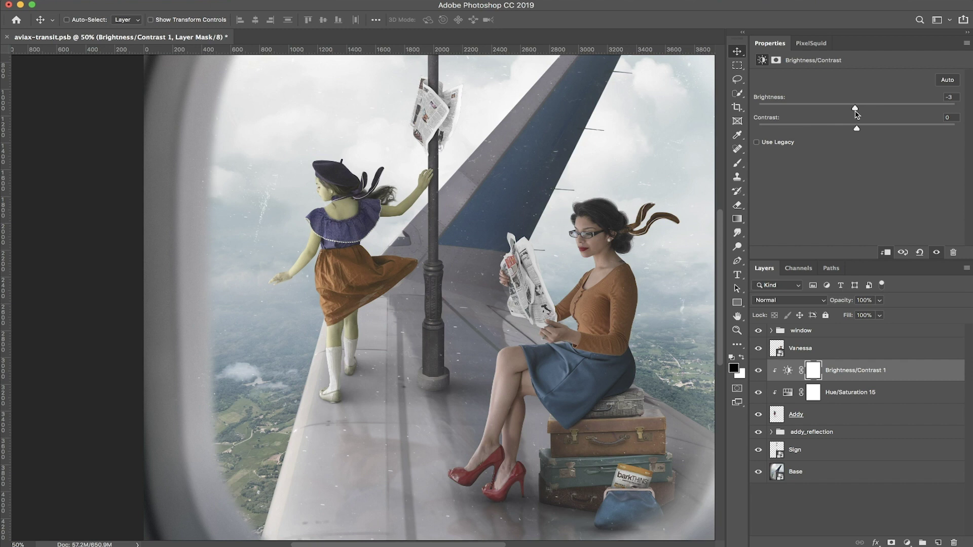
{"action": "left_click_drag", "start_coordinate": [855, 115], "coordinate": [854, 115]}
{"action": "left_click", "coordinate": [758, 371]}
{"action": "left_click", "coordinate": [759, 371]}
Step: Settle Brightness at -8 and toggle the adjustment on and off to compare
{"action": "left_click_drag", "start_coordinate": [855, 113], "coordinate": [853, 113]}
{"action": "left_click", "coordinate": [759, 372]}
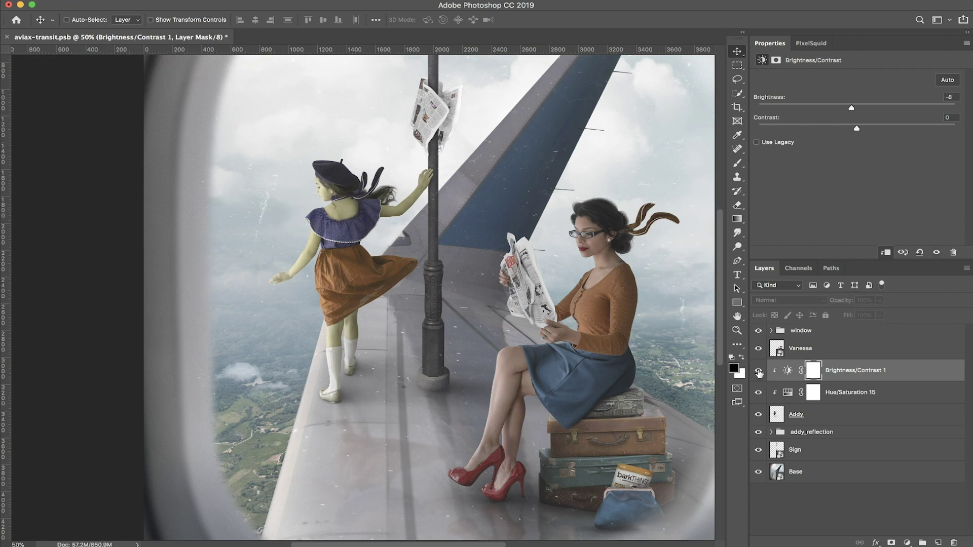
{"action": "left_click", "coordinate": [759, 371]}
{"action": "left_click", "coordinate": [758, 371]}
{"action": "left_click", "coordinate": [758, 371]}
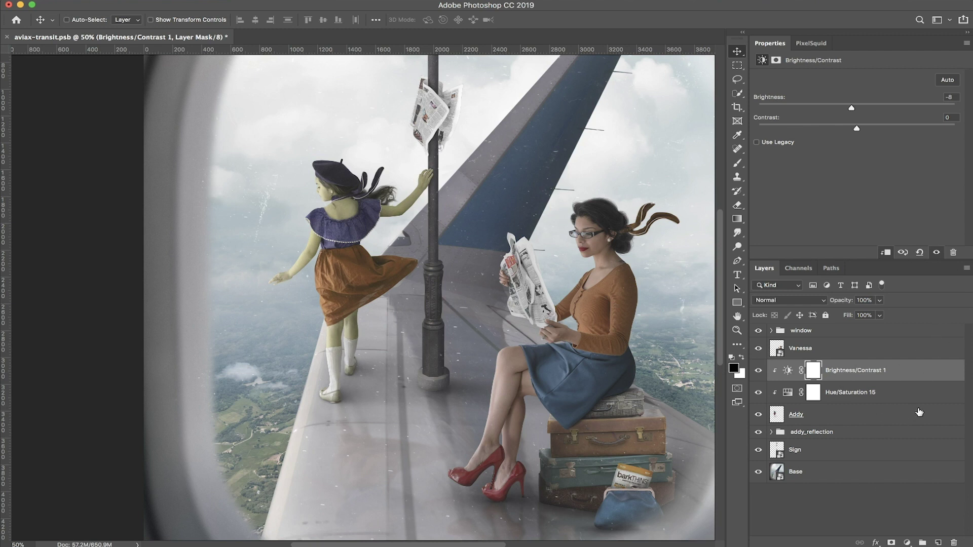
{"action": "key", "text": "b"}
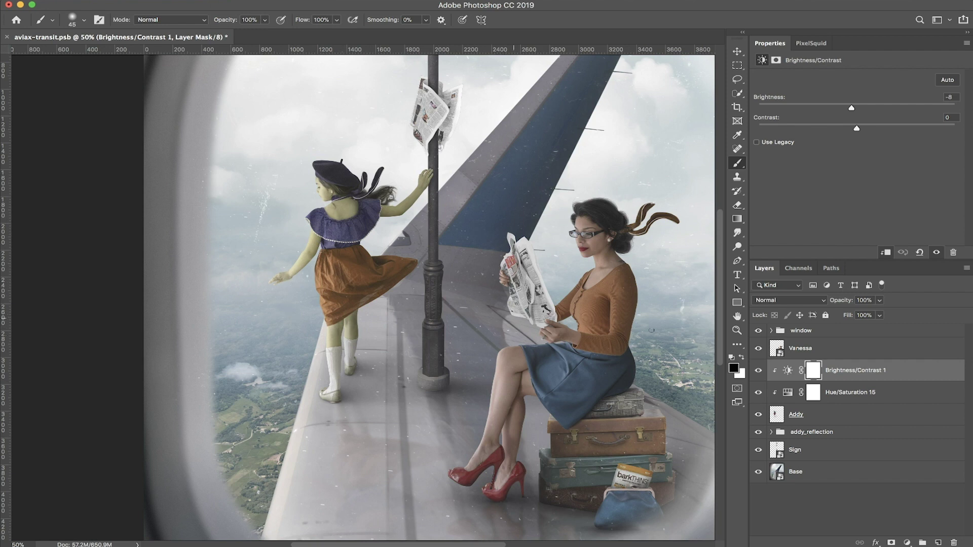
Step: Target the Hue/Saturation mask with a Hard Round brush at 100% hardness, 125 px
{"action": "left_click", "coordinate": [813, 394]}
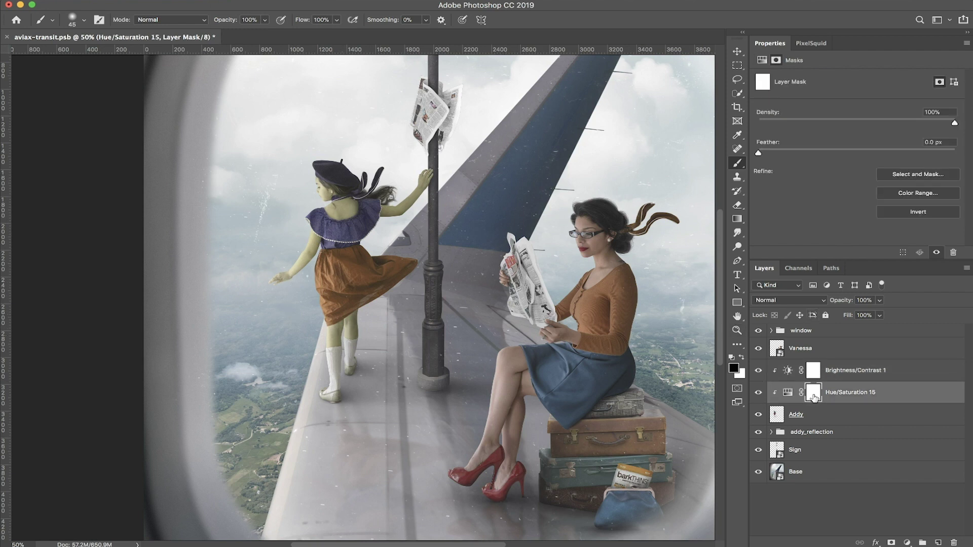
{"action": "left_click", "coordinate": [73, 21]}
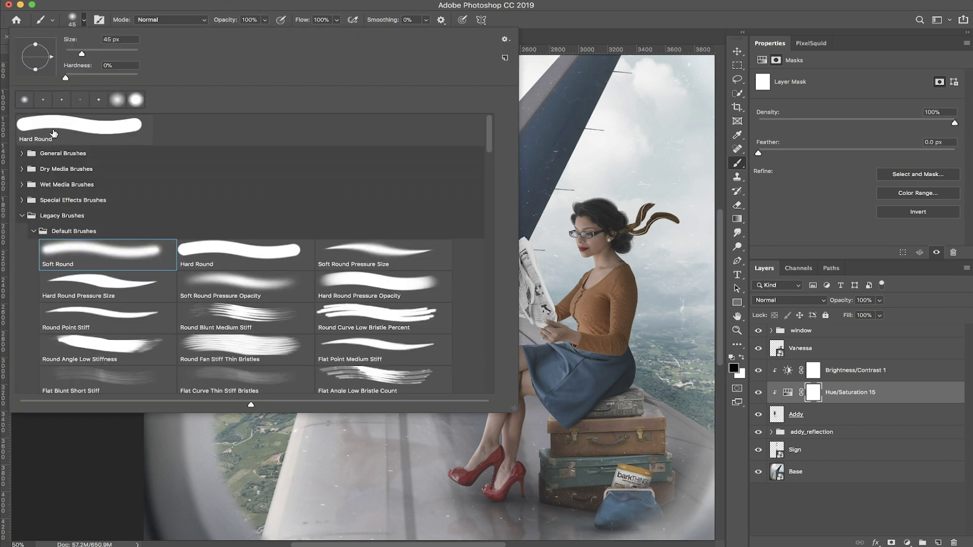
{"action": "left_click", "coordinate": [69, 128]}
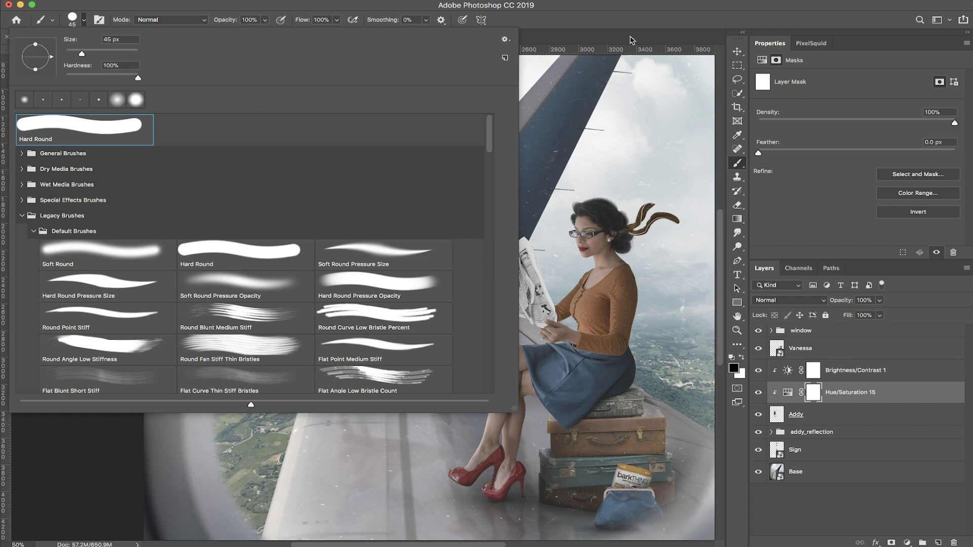
{"action": "left_click", "coordinate": [614, 60]}
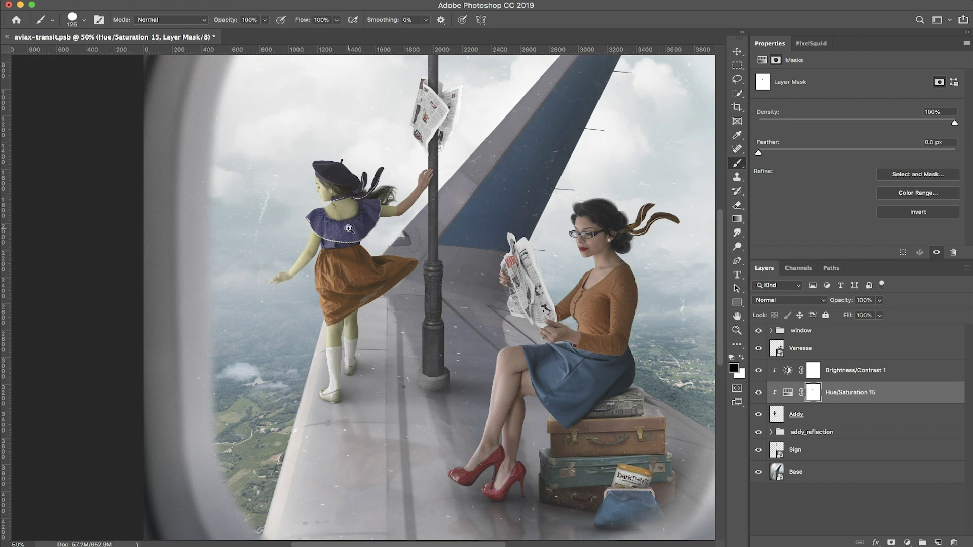
{"action": "left_click_drag", "start_coordinate": [355, 236], "coordinate": [382, 222]}
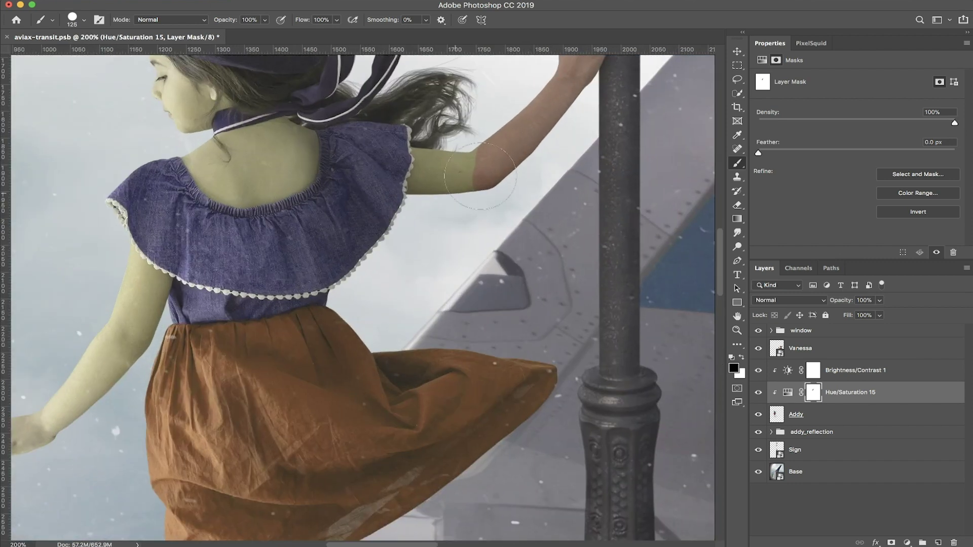
Step: Paint black on the mask over the girl's upper arm and check the background colour unchanged
{"action": "mouse_move", "coordinate": [542, 131]}
{"action": "left_mouse_down"}
{"action": "mouse_move", "coordinate": [485, 182]}
{"action": "mouse_move", "coordinate": [484, 160]}
{"action": "mouse_move", "coordinate": [469, 164]}
{"action": "mouse_move", "coordinate": [460, 187]}
{"action": "mouse_move", "coordinate": [464, 149]}
{"action": "left_mouse_up"}
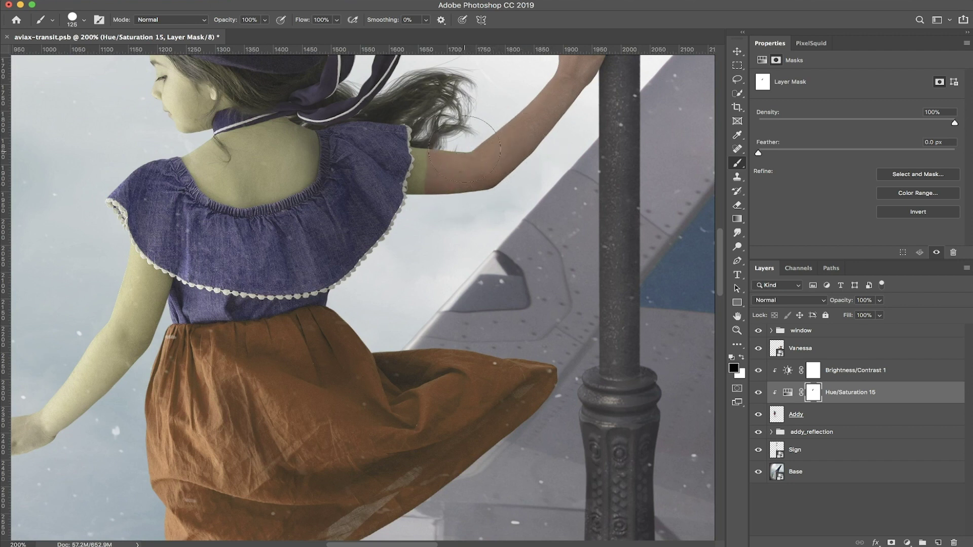
{"action": "left_click", "coordinate": [741, 376]}
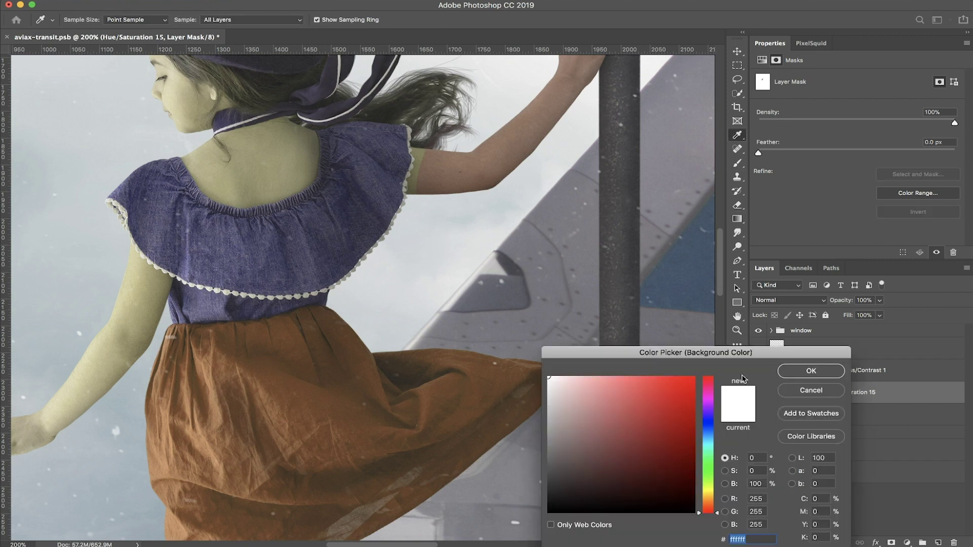
{"action": "left_click", "coordinate": [809, 390]}
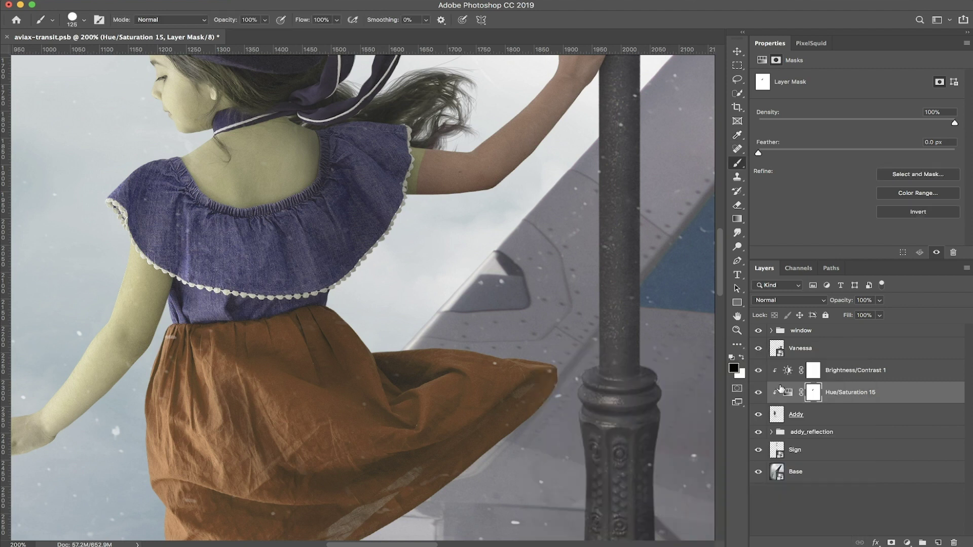
{"action": "left_click", "coordinate": [742, 375]}
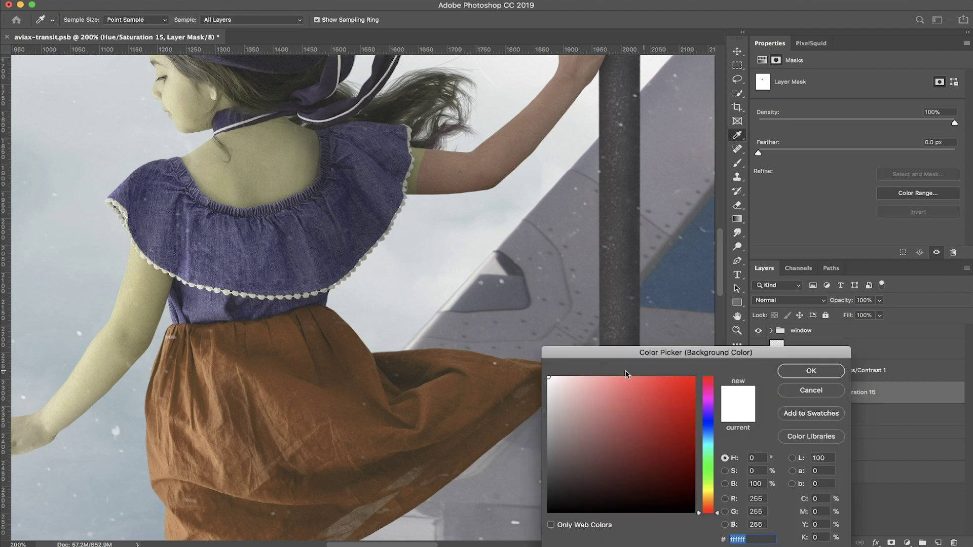
{"action": "left_click", "coordinate": [833, 394]}
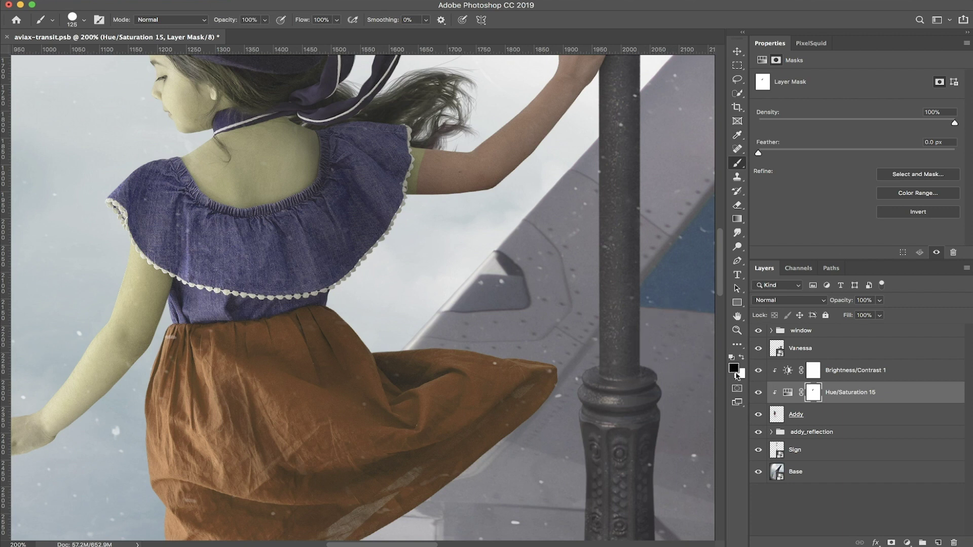
Step: Mask the hue shift off the right sleeve, then paint white to restore it evenly
{"action": "mouse_move", "coordinate": [416, 152]}
{"action": "left_mouse_down"}
{"action": "mouse_move", "coordinate": [357, 238]}
{"action": "mouse_move", "coordinate": [400, 161]}
{"action": "left_mouse_up"}
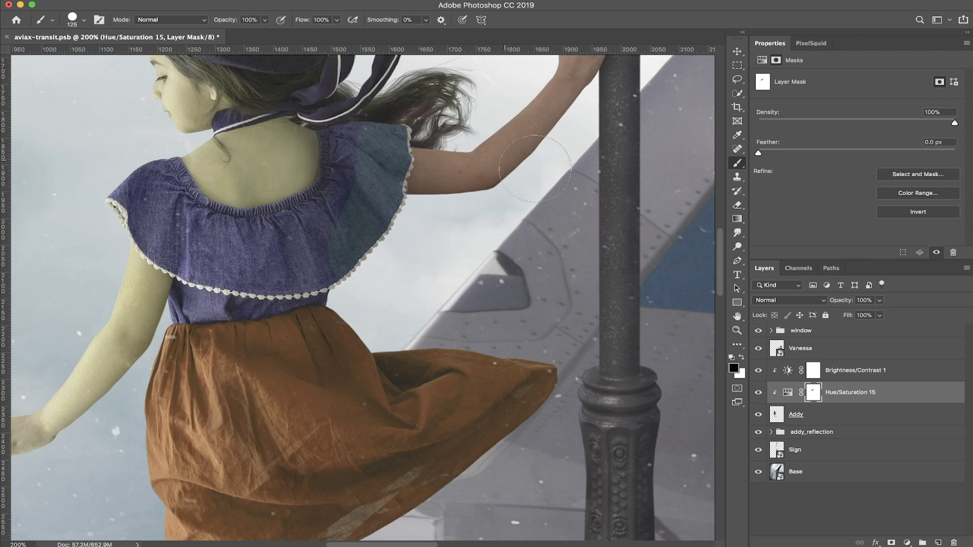
{"action": "left_click", "coordinate": [742, 358]}
{"action": "mouse_move", "coordinate": [339, 135]}
{"action": "left_mouse_down"}
{"action": "mouse_move", "coordinate": [340, 186]}
{"action": "mouse_move", "coordinate": [304, 223]}
{"action": "mouse_move", "coordinate": [321, 228]}
{"action": "mouse_move", "coordinate": [361, 169]}
{"action": "mouse_move", "coordinate": [358, 136]}
{"action": "mouse_move", "coordinate": [351, 201]}
{"action": "mouse_move", "coordinate": [311, 262]}
{"action": "left_mouse_up"}
{"action": "mouse_move", "coordinate": [349, 192]}
{"action": "left_mouse_down"}
{"action": "mouse_move", "coordinate": [395, 147]}
{"action": "mouse_move", "coordinate": [395, 127]}
{"action": "left_mouse_up"}
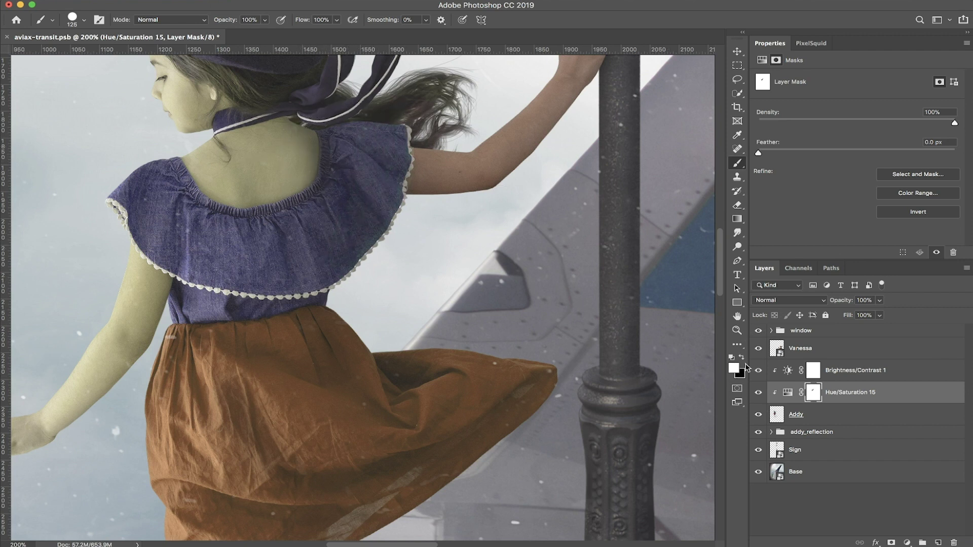
{"action": "left_click", "coordinate": [743, 358]}
{"action": "left_click", "coordinate": [459, 188], "text": "super"}
Step: Zoom in on the skirt hem, shrink the brush, and swap colours to refine the mask edge
{"action": "scroll", "coordinate": [458, 188], "scroll_direction": "down", "scroll_amount": 15}
{"action": "scroll", "coordinate": [458, 188], "scroll_direction": "left", "scroll_amount": 8}
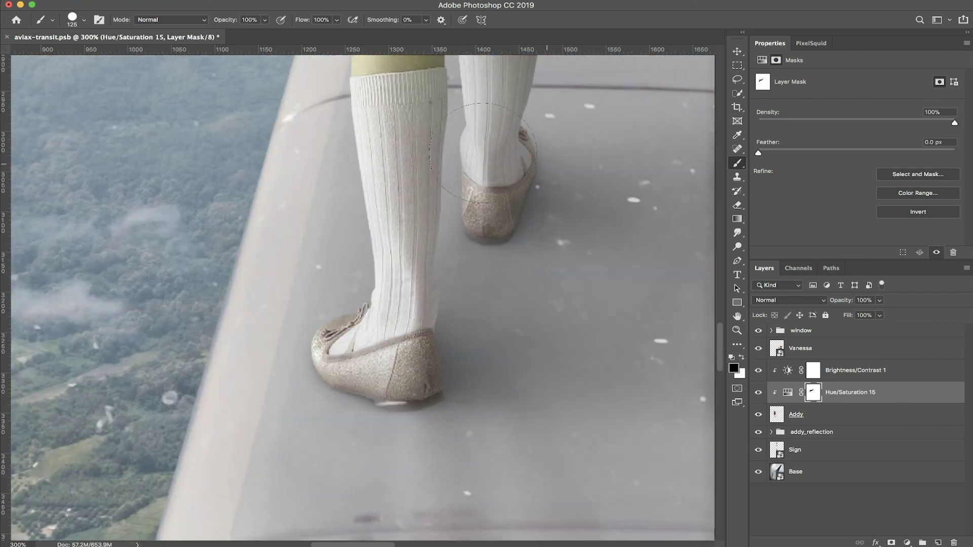
{"action": "scroll", "coordinate": [482, 152], "scroll_direction": "up", "scroll_amount": 10}
{"action": "left_click", "coordinate": [290, 182], "text": "super"}
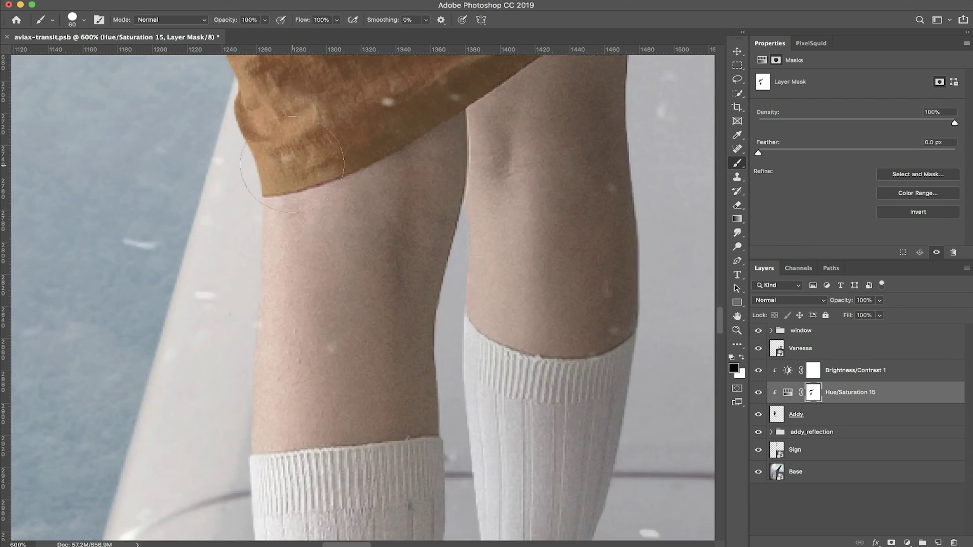
{"action": "key", "text": "x"}
{"action": "key", "text": "bracketleft"}
{"action": "key", "text": "bracketleft"}
{"action": "key", "text": "bracketleft"}
{"action": "key", "text": "bracketleft"}
{"action": "key", "text": "bracketleft"}
{"action": "key", "text": "bracketleft"}
{"action": "key", "text": "bracketleft"}
{"action": "key", "text": "bracketleft"}
{"action": "key", "text": "bracketleft"}
{"action": "key", "text": "bracketleft"}
{"action": "scroll", "coordinate": [290, 181], "scroll_direction": "up", "scroll_amount": 5}
{"action": "key", "text": "x"}
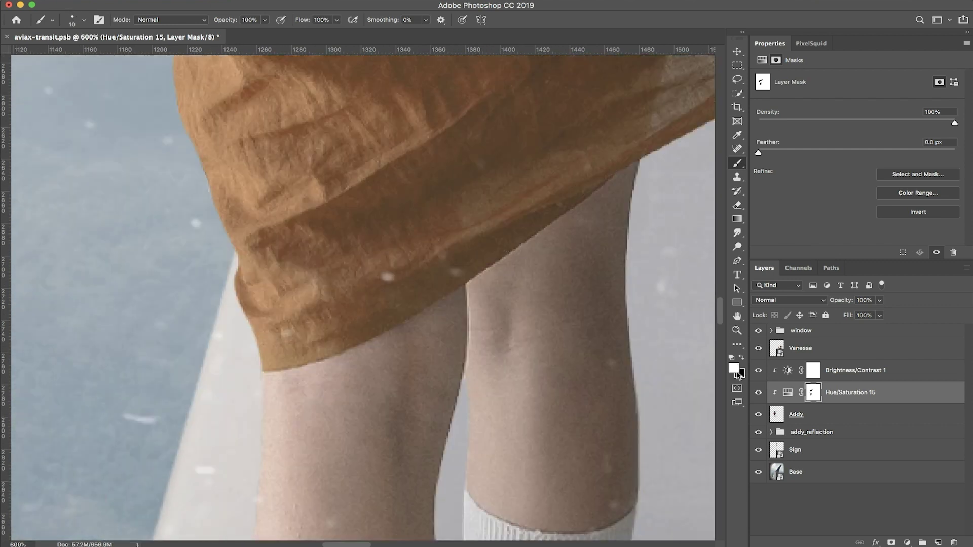
{"action": "scroll", "coordinate": [579, 220], "scroll_direction": "down", "scroll_amount": 2}
Step: Return to a full view of the girl with a larger brush and select Hue/Saturation 15
{"action": "key", "text": "super+1"}
{"action": "key", "text": "bracketright"}
{"action": "key", "text": "bracketright"}
{"action": "key", "text": "bracketright"}
{"action": "key", "text": "bracketright"}
{"action": "key", "text": "bracketright"}
{"action": "key", "text": "bracketright"}
{"action": "key", "text": "bracketright"}
{"action": "key", "text": "bracketright"}
{"action": "key", "text": "bracketright"}
{"action": "key", "text": "bracketright"}
{"action": "key", "text": "bracketright"}
{"action": "key", "text": "bracketright"}
{"action": "key", "text": "bracketright"}
{"action": "key", "text": "bracketright"}
{"action": "key", "text": "bracketright"}
{"action": "key", "text": "super+0"}
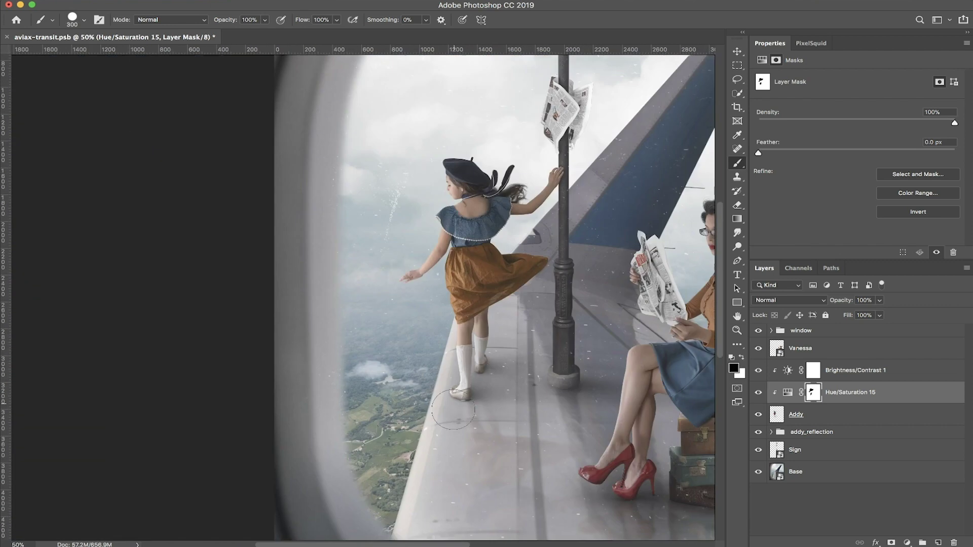
{"action": "key", "text": "alt+bracketright"}
{"action": "scroll", "coordinate": [278, 205], "scroll_direction": "up", "scroll_amount": 4}
{"action": "key", "text": "bracketleft"}
{"action": "key", "text": "bracketleft"}
{"action": "key", "text": "bracketleft"}
{"action": "scroll", "coordinate": [205, 324], "scroll_direction": "down", "scroll_amount": 10}
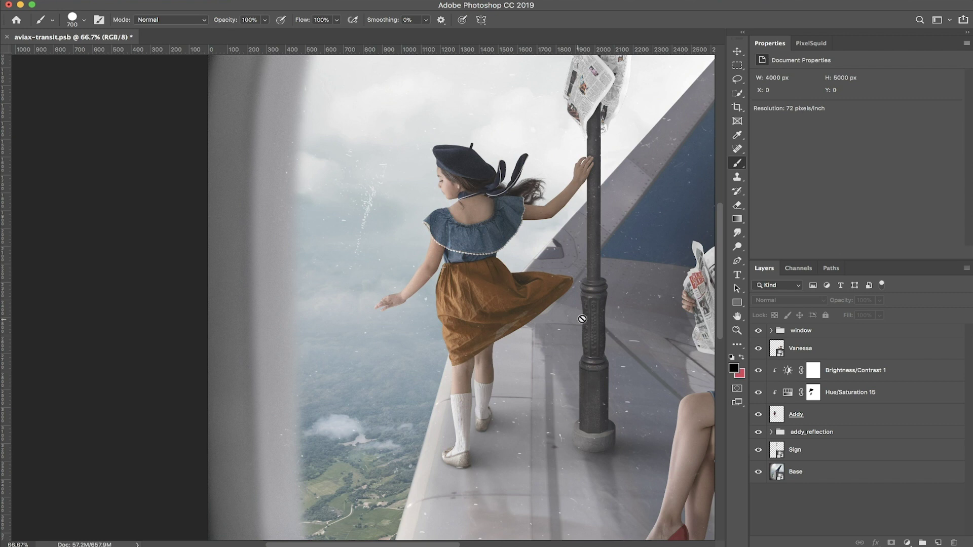
{"action": "left_click", "coordinate": [846, 398]}
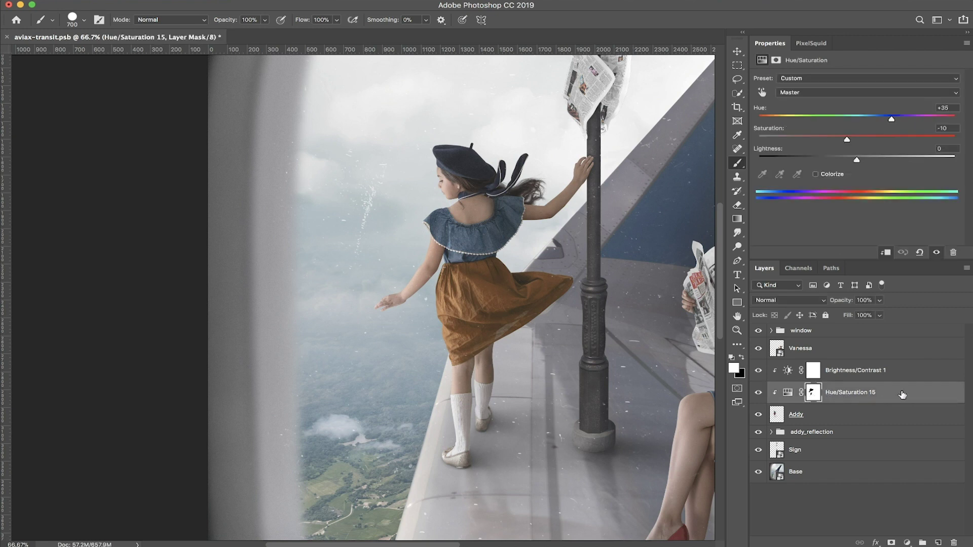
Step: Duplicate Hue/Saturation 15 and drag the copy's skirt mask onto the Brightness/Contrast 1 mask
{"action": "left_click_drag", "start_coordinate": [902, 395], "coordinate": [938, 541]}
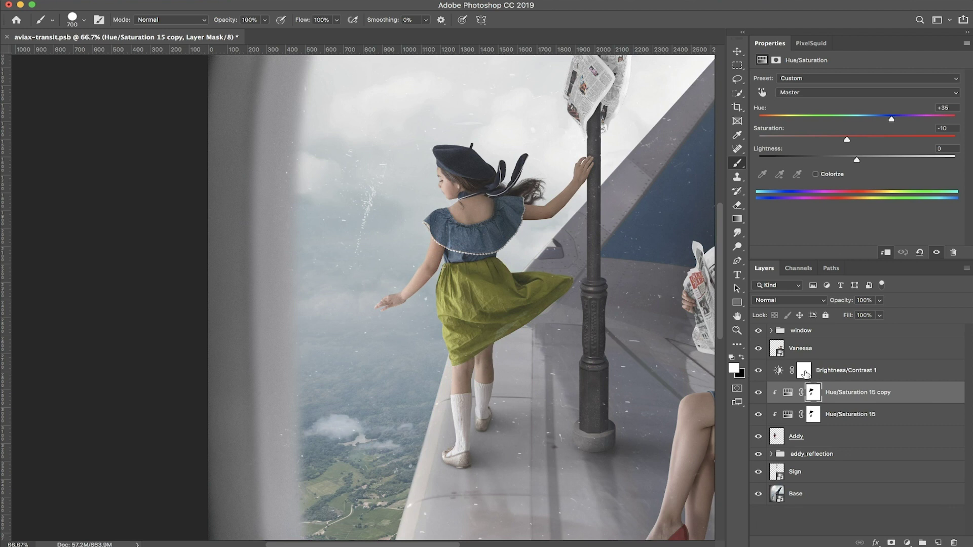
{"action": "left_click", "coordinate": [805, 373]}
{"action": "left_click", "coordinate": [813, 394]}
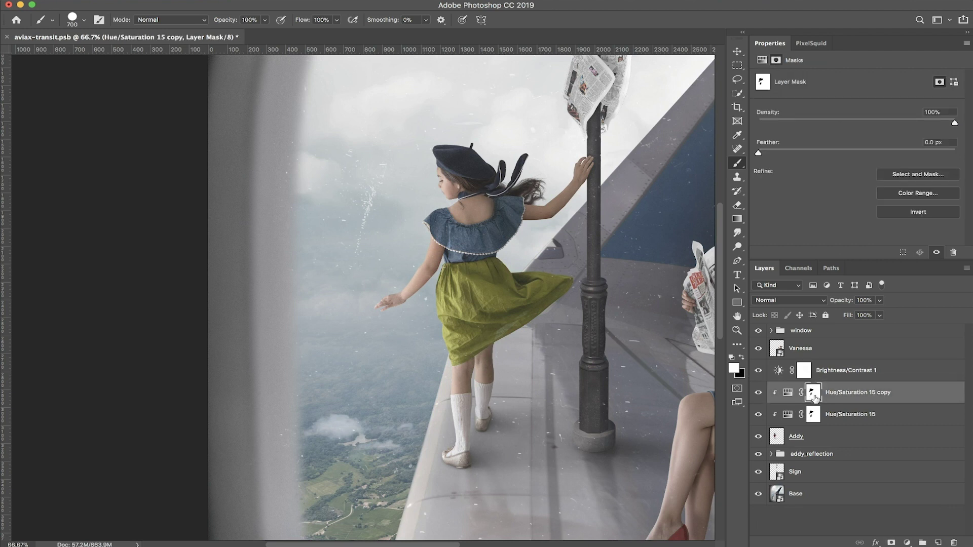
{"action": "left_click_drag", "start_coordinate": [814, 396], "coordinate": [805, 370]}
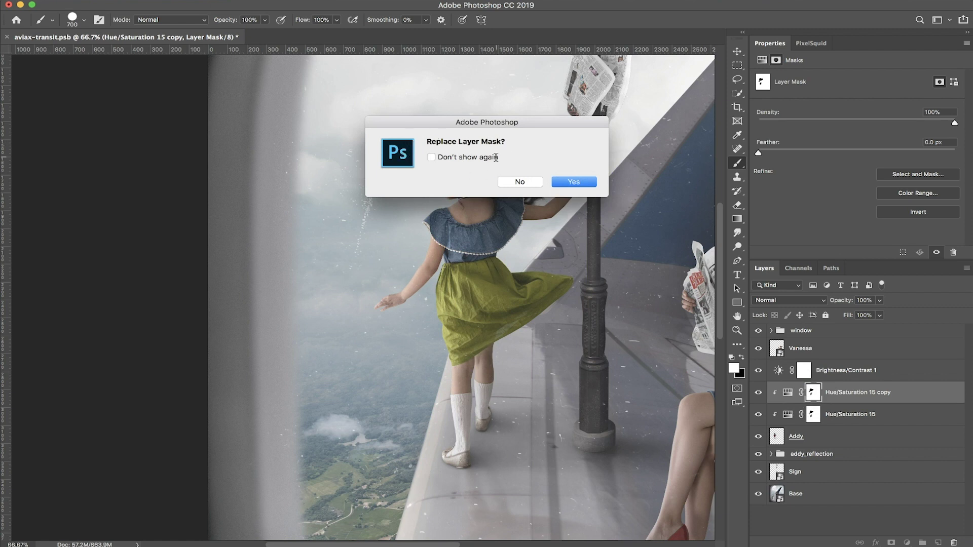
Step: Replace the Brightness/Contrast 1 mask, delete the Hue/Saturation 15 copy, and clip Brightness/Contrast 1 to Hue/Saturation 15
{"action": "left_click", "coordinate": [577, 186]}
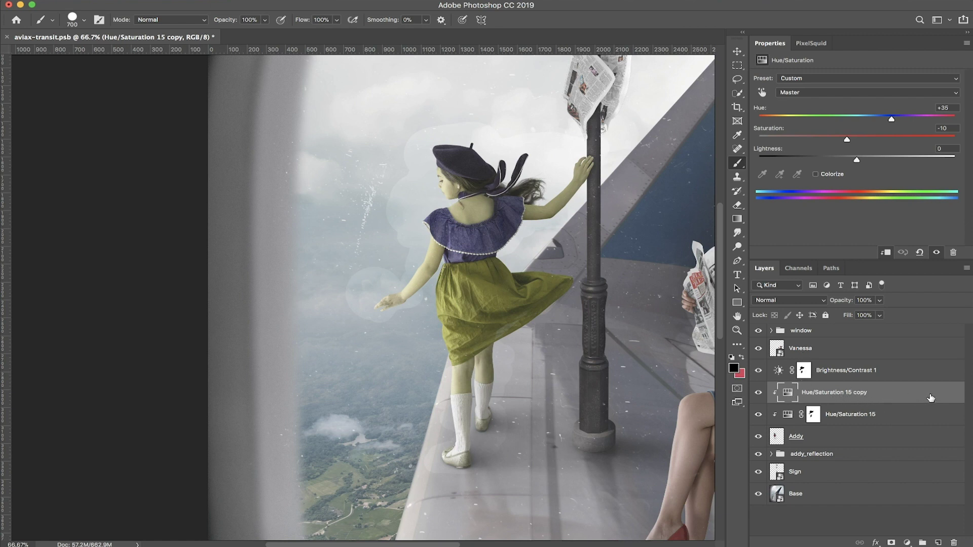
{"action": "left_click_drag", "start_coordinate": [932, 399], "coordinate": [953, 542]}
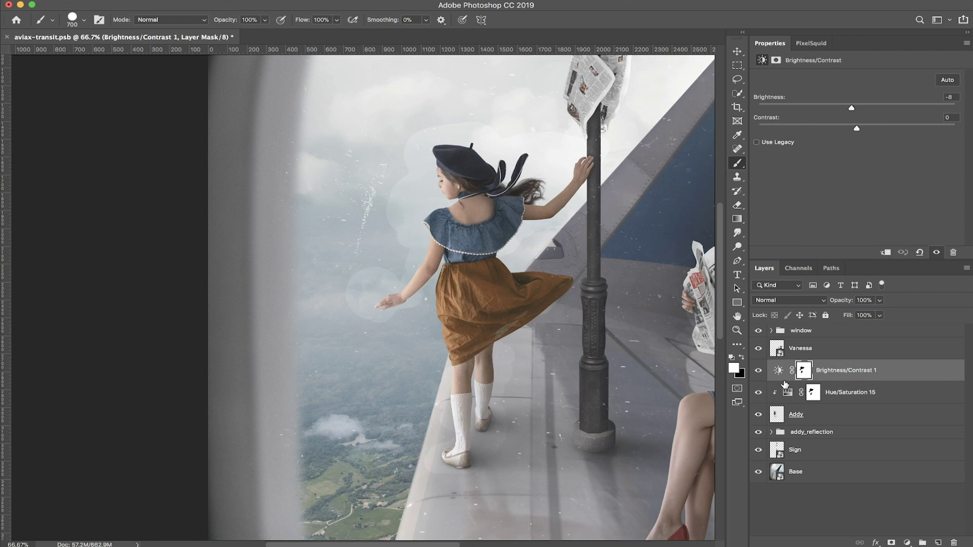
{"action": "left_click", "coordinate": [776, 382], "text": "alt"}
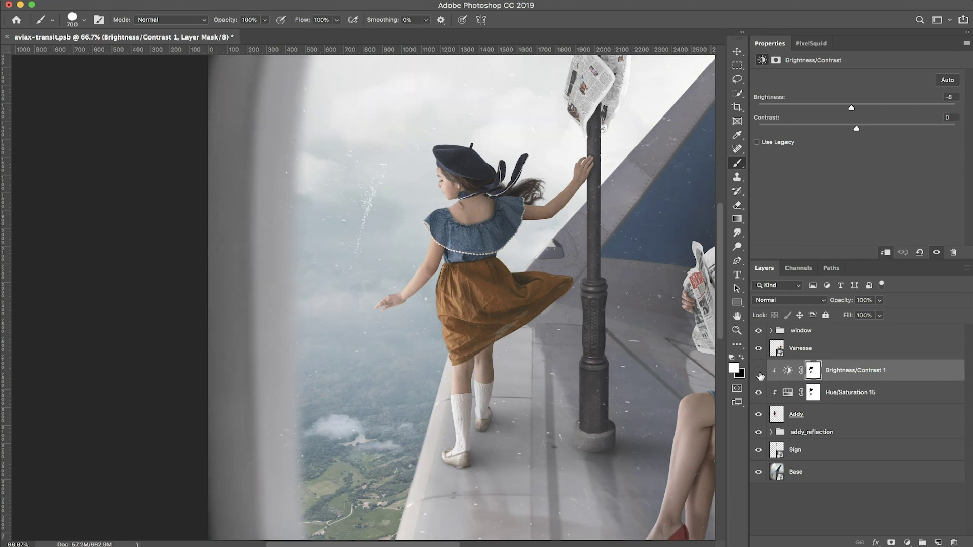
{"action": "left_click", "coordinate": [759, 373]}
{"action": "left_click", "coordinate": [759, 373]}
{"action": "left_click", "coordinate": [759, 373]}
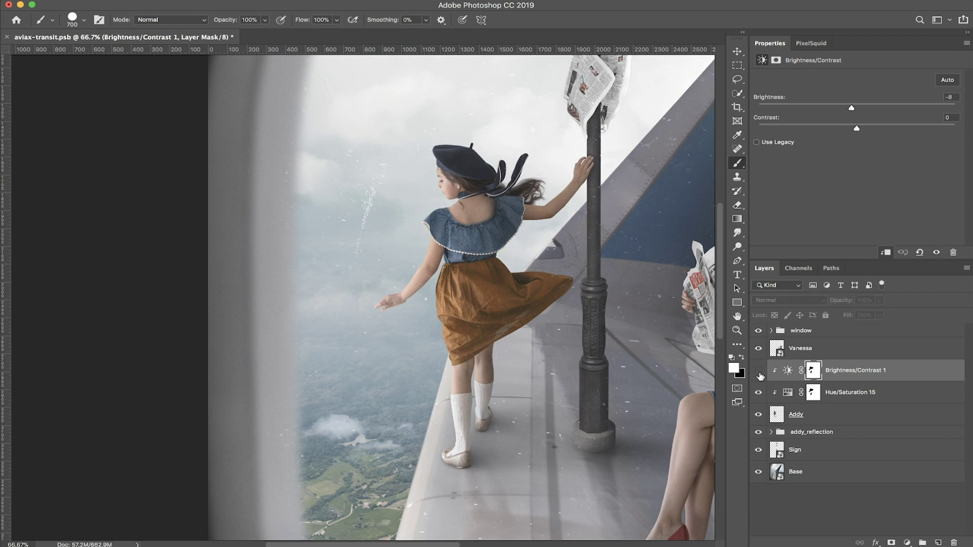
{"action": "left_click_drag", "start_coordinate": [759, 374], "coordinate": [759, 392]}
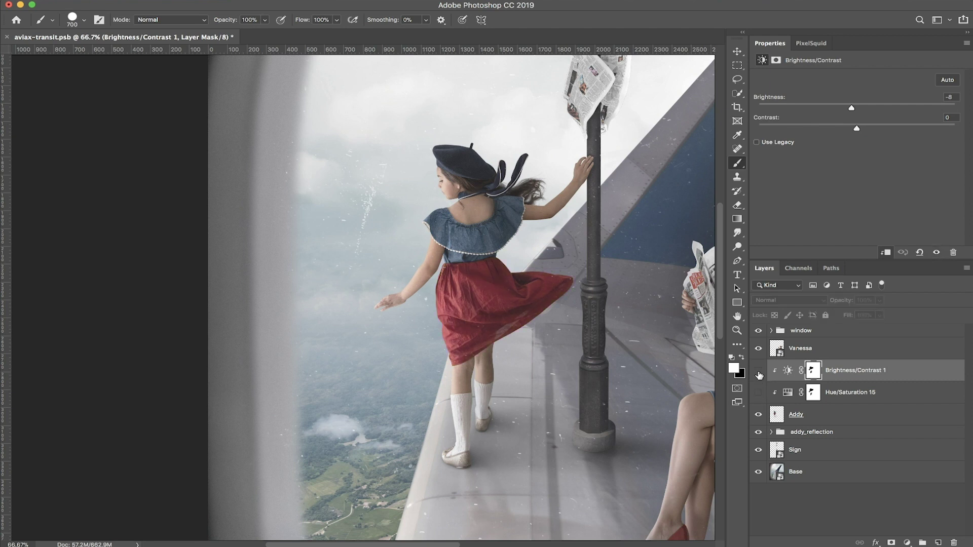
{"action": "left_click", "coordinate": [759, 393]}
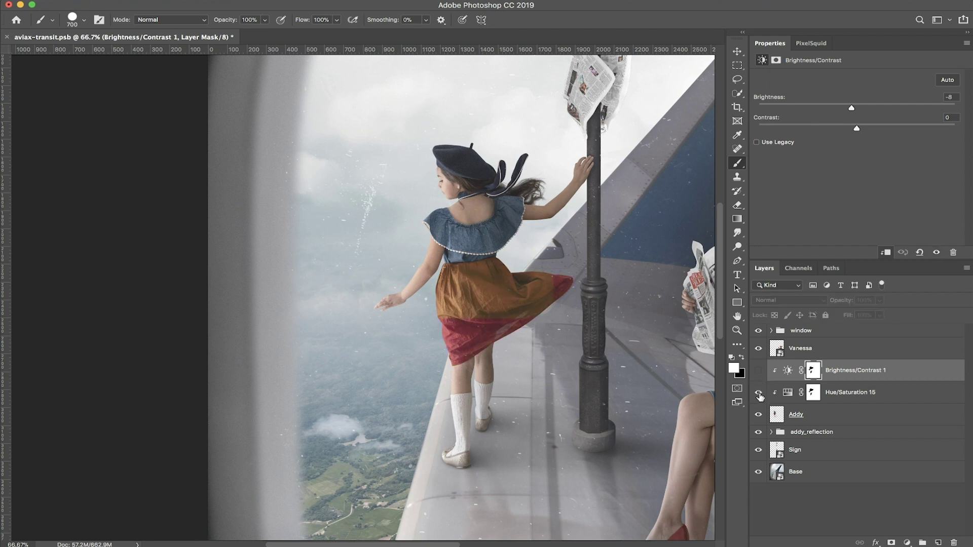
{"action": "left_click", "coordinate": [758, 373]}
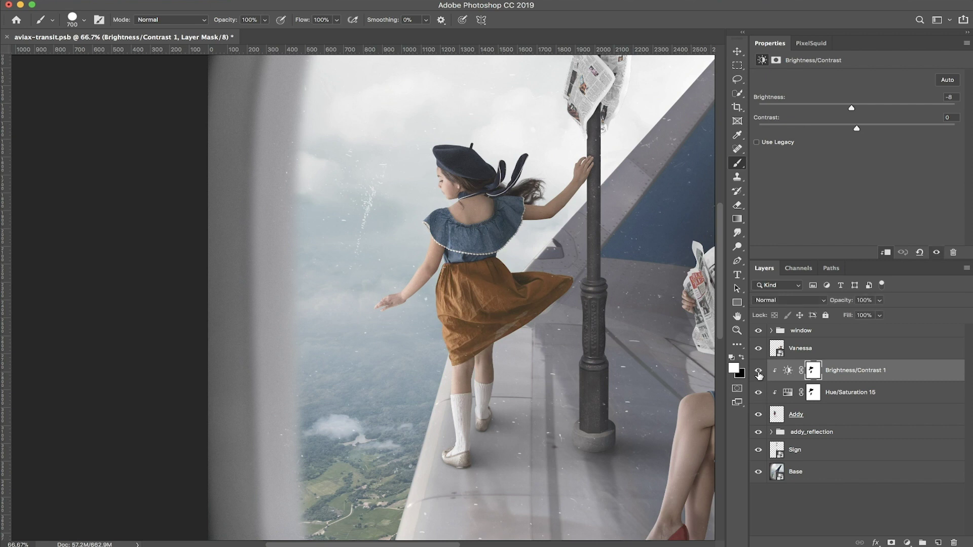